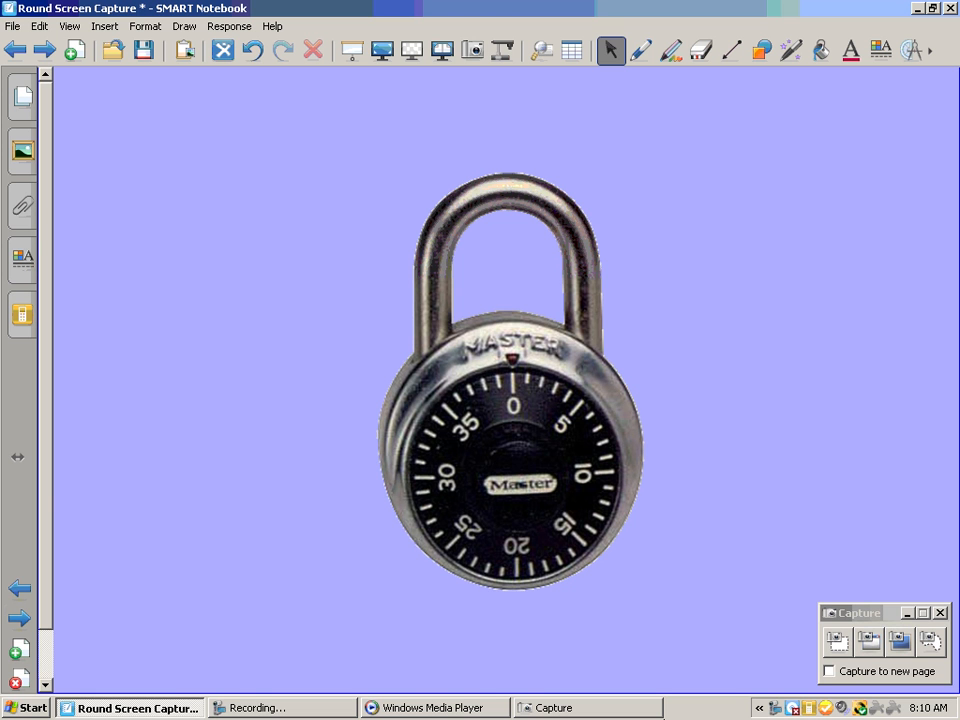
Try a freehand screen capture around the padlock's dial and delete the captured image
left_click(931, 642)
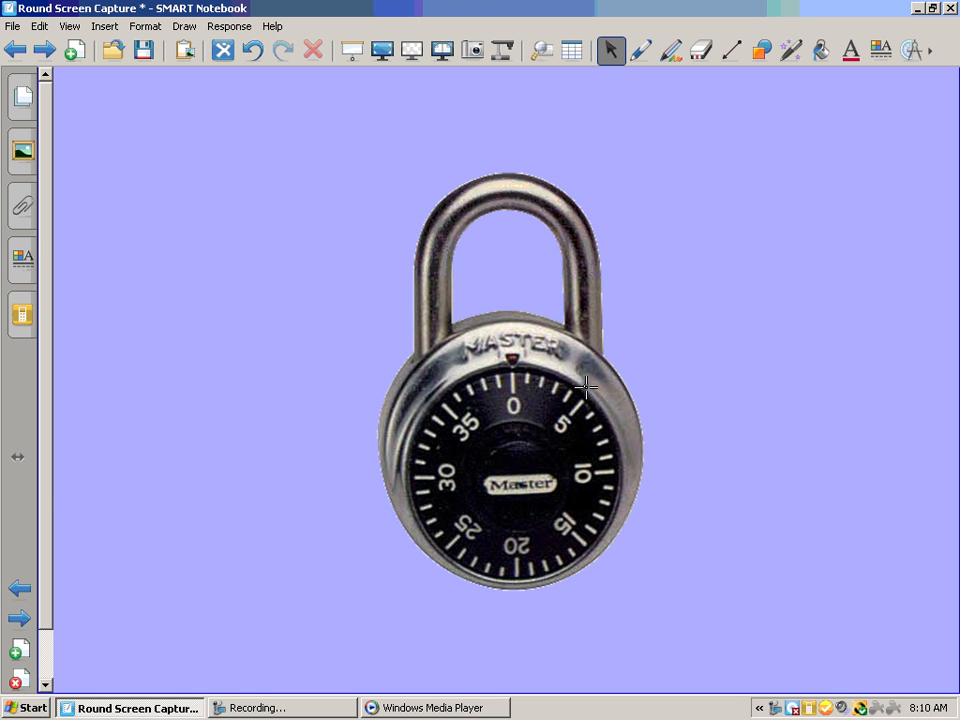
mouse_move(586, 385)
left_mouse_down()
mouse_move(462, 368)
mouse_move(420, 405)
mouse_move(400, 456)
mouse_move(404, 514)
mouse_move(422, 560)
mouse_move(472, 592)
mouse_move(525, 594)
mouse_move(579, 577)
mouse_move(628, 515)
mouse_move(625, 432)
mouse_move(567, 377)
left_mouse_up()
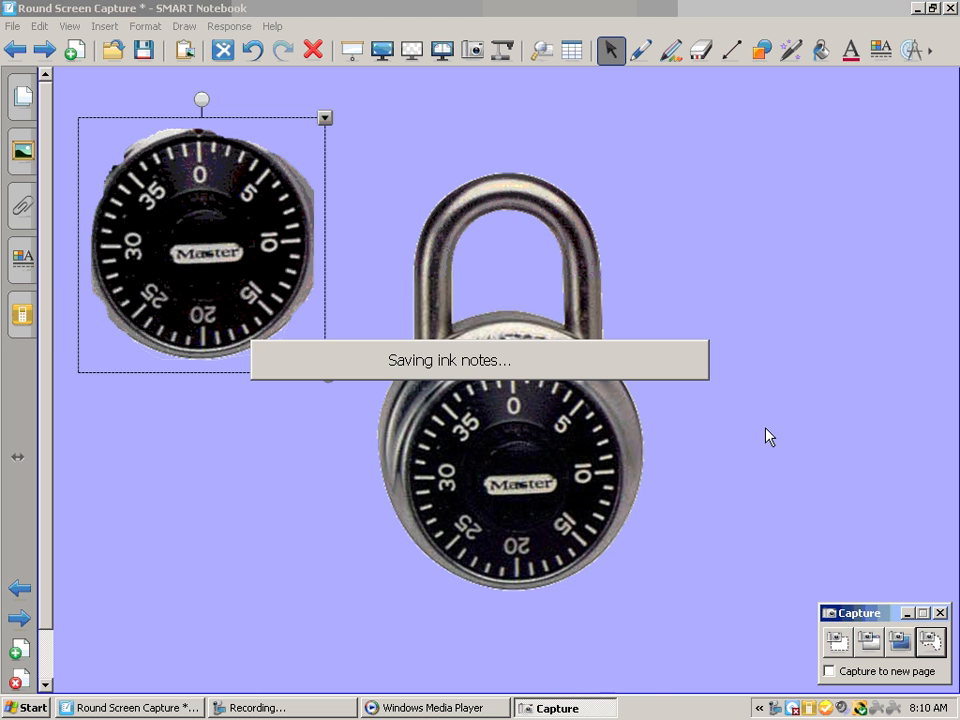
left_click(313, 49)
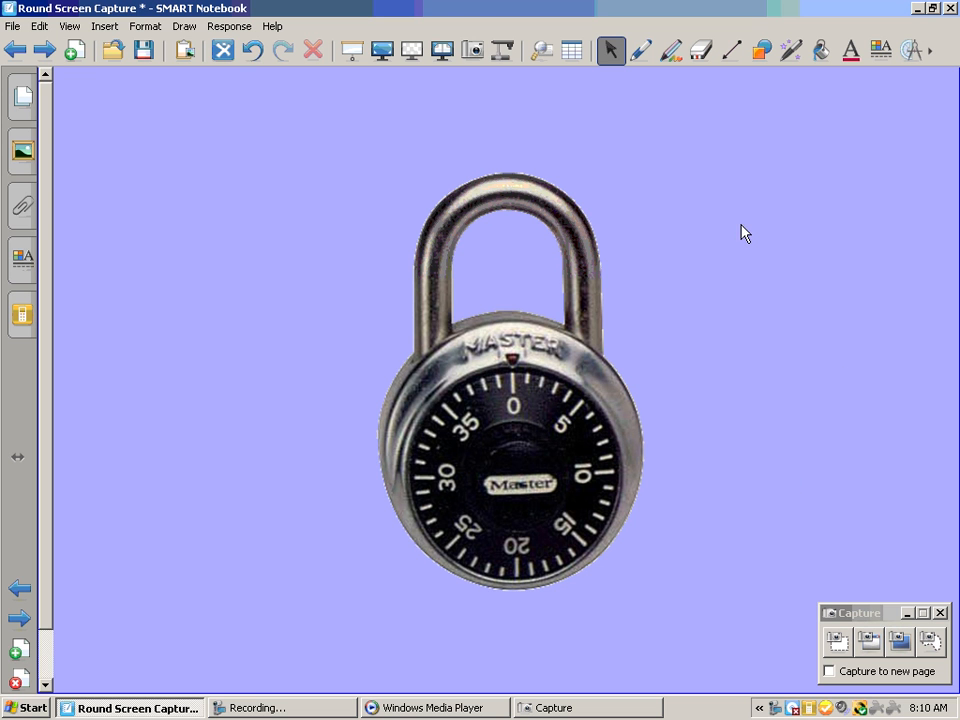
Draw an unfilled circle about the size of the padlock's dial and move it over the dial
left_click(758, 55)
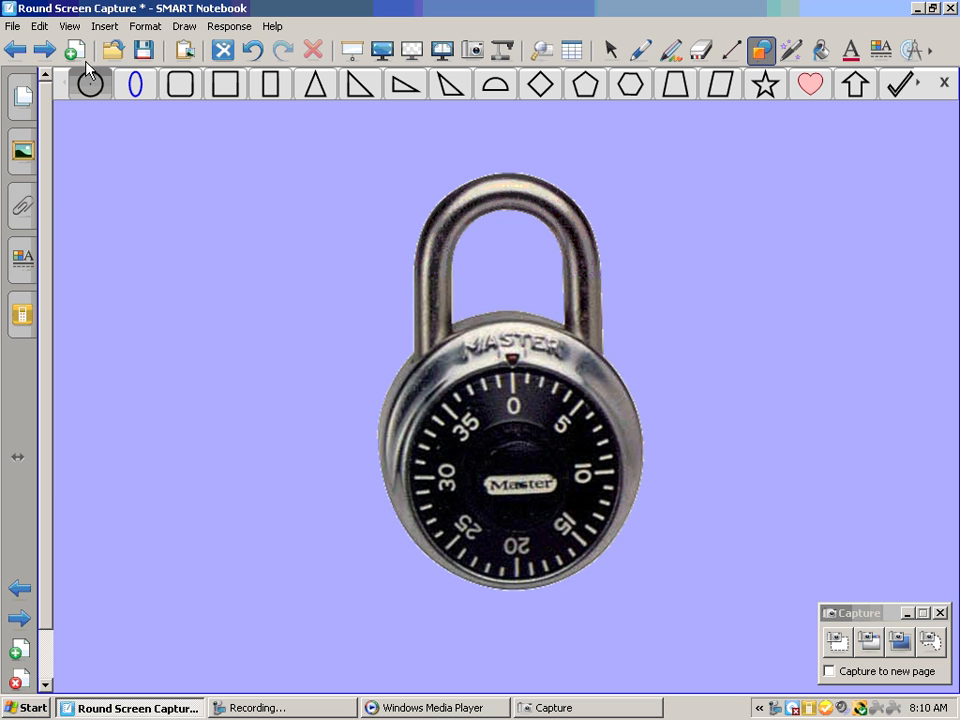
left_click_drag(428, 387, 508, 476)
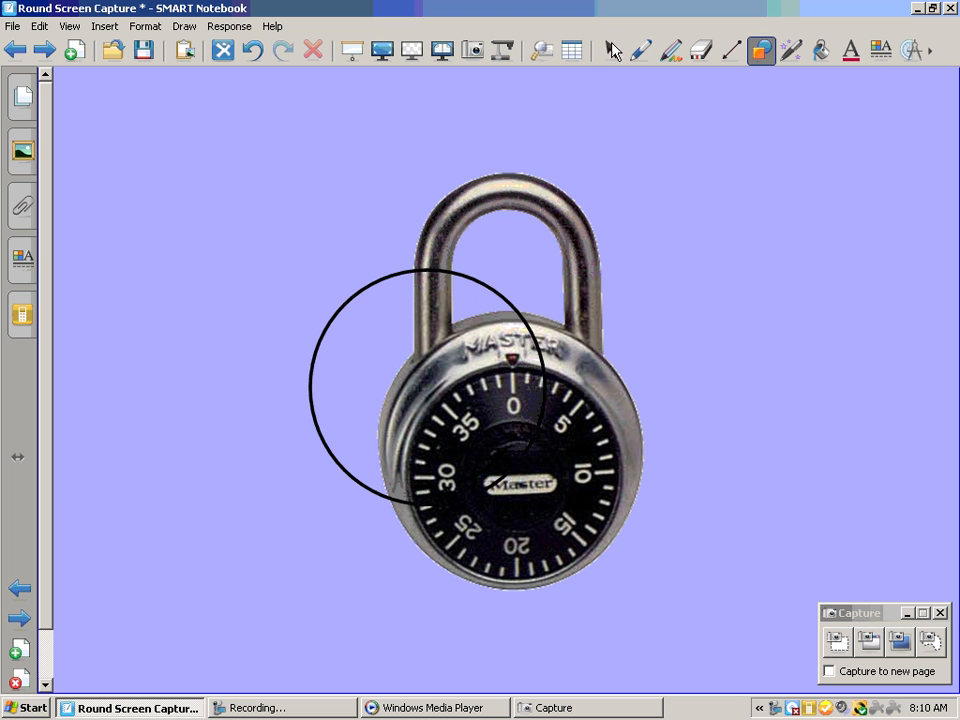
left_click(611, 50)
left_click_drag(539, 350, 633, 440)
Set the circle's outline to white with the thickest line
left_click(29, 272)
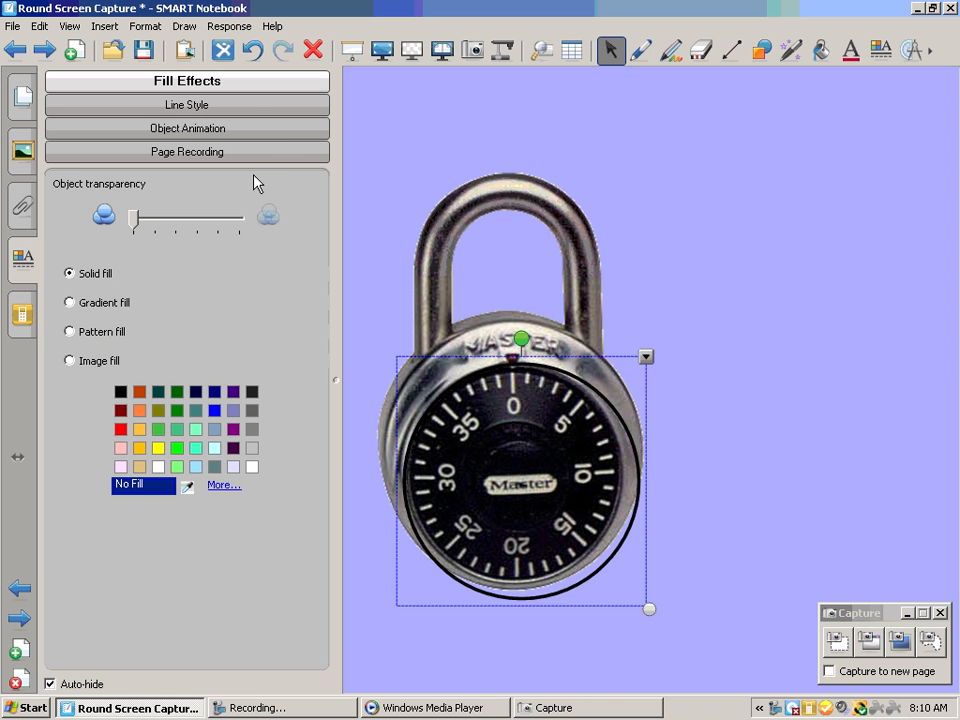
left_click(256, 105)
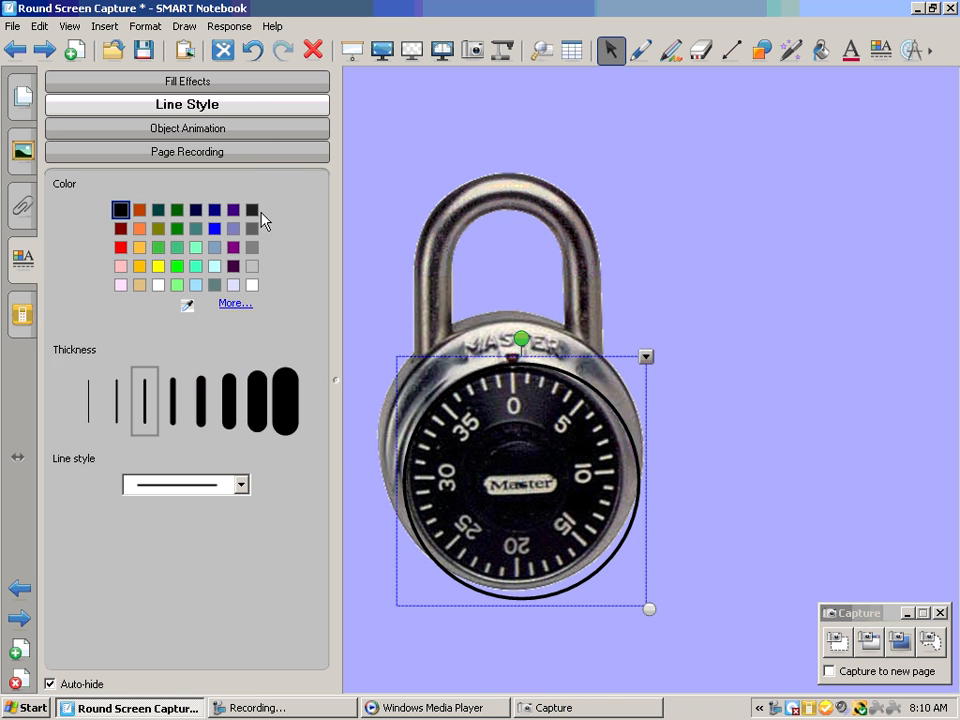
left_click(253, 286)
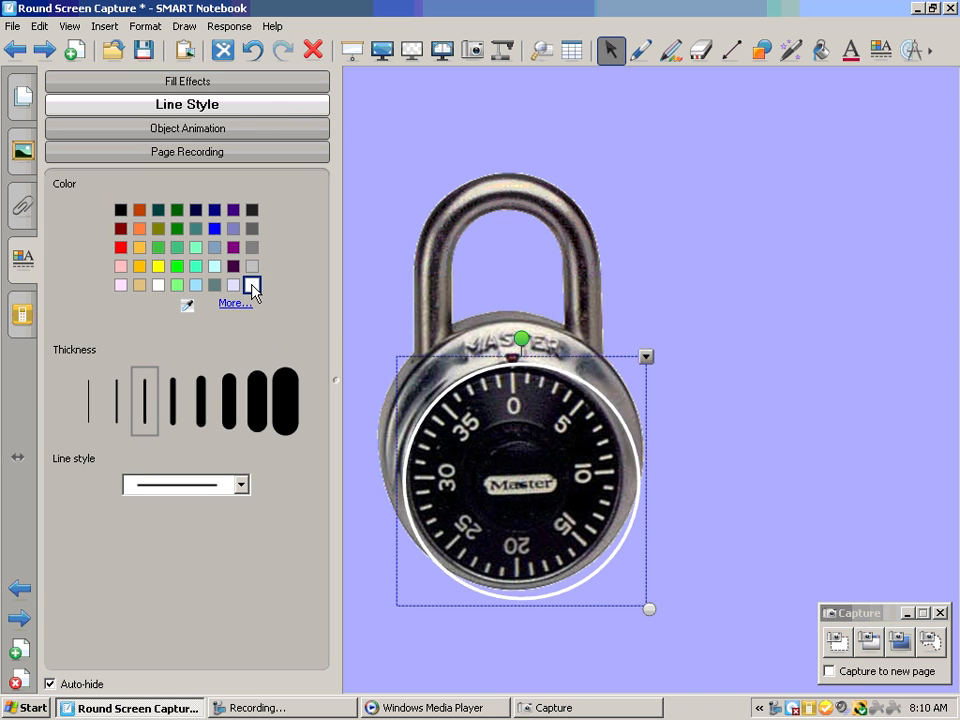
left_click(293, 405)
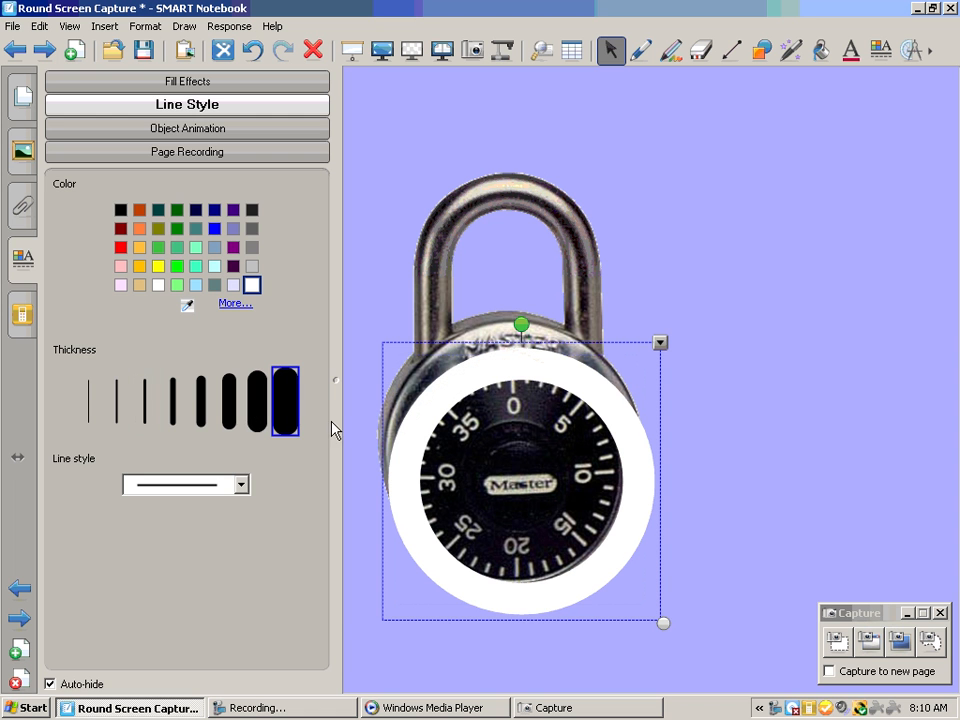
left_click(708, 553)
Move and slightly enlarge the white ring so its inner edge fits the rim of the black dial
left_click_drag(611, 514, 600, 504)
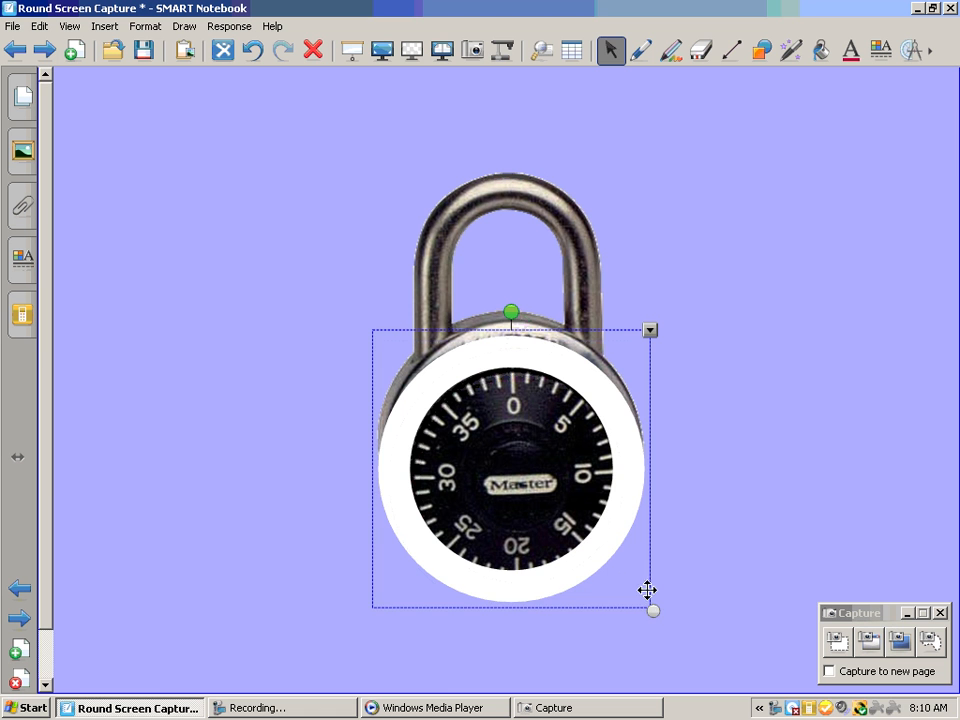
left_click_drag(653, 612, 663, 622)
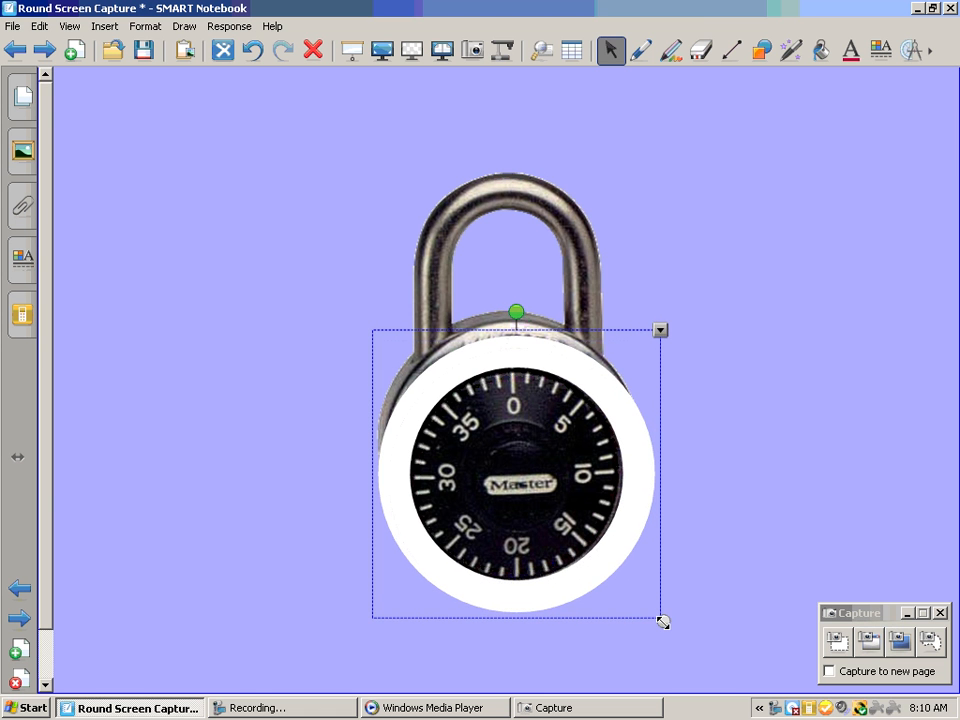
left_click_drag(612, 553, 610, 552)
left_click(848, 524)
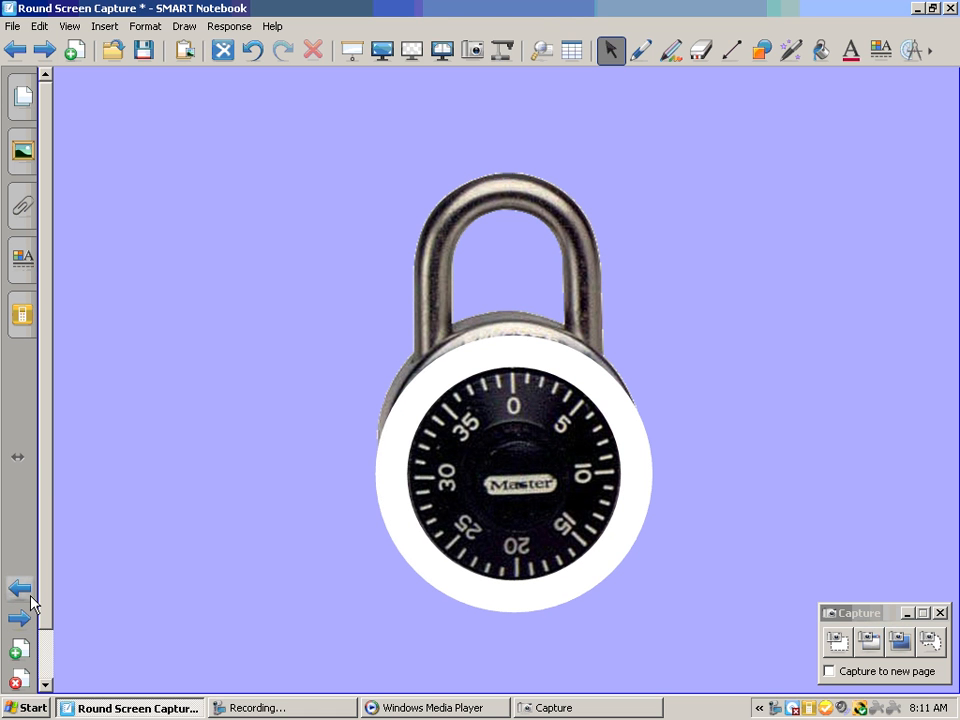
Try a rectangular area capture of the dial inside the white ring and delete the captured image
left_click(843, 646)
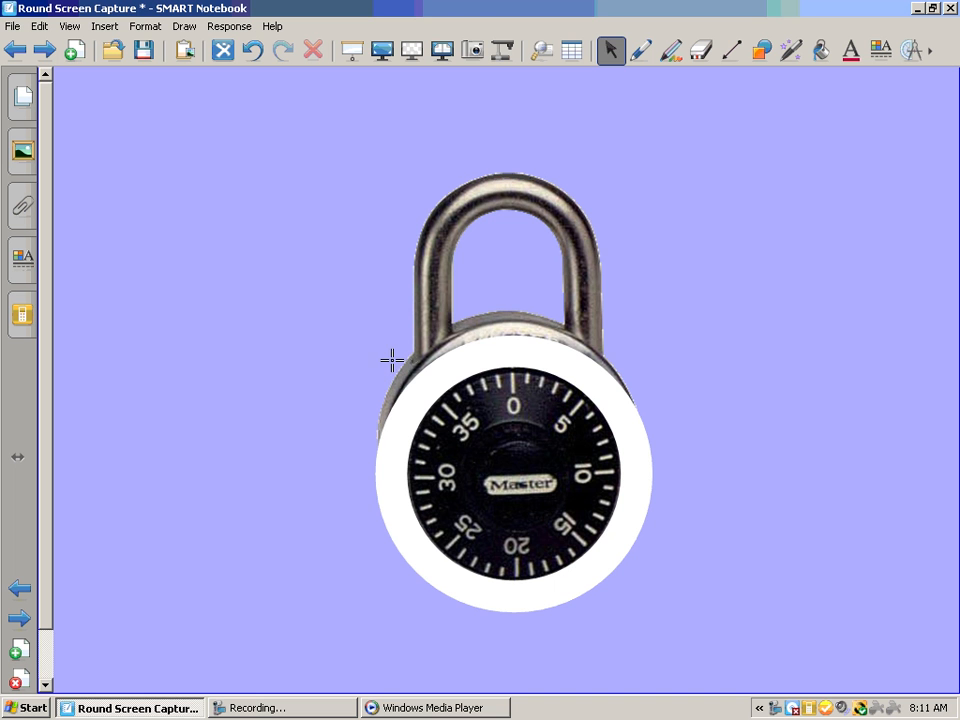
left_click_drag(396, 362, 632, 589)
mouse_move(259, 221)
left_mouse_down()
mouse_move(259, 455)
mouse_move(271, 523)
left_mouse_up()
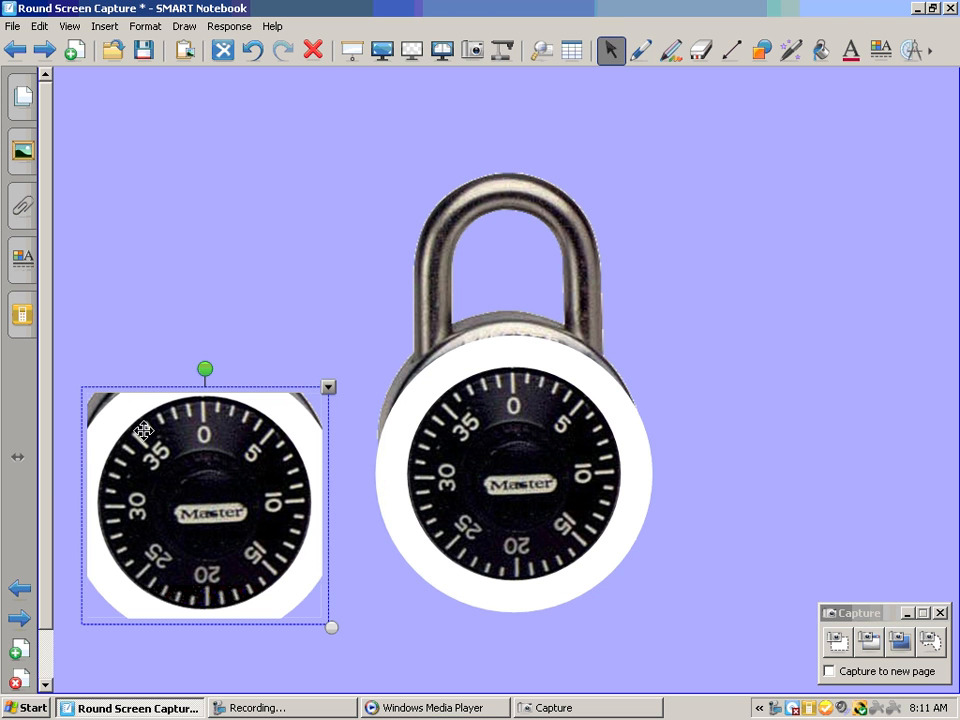
left_click(313, 50)
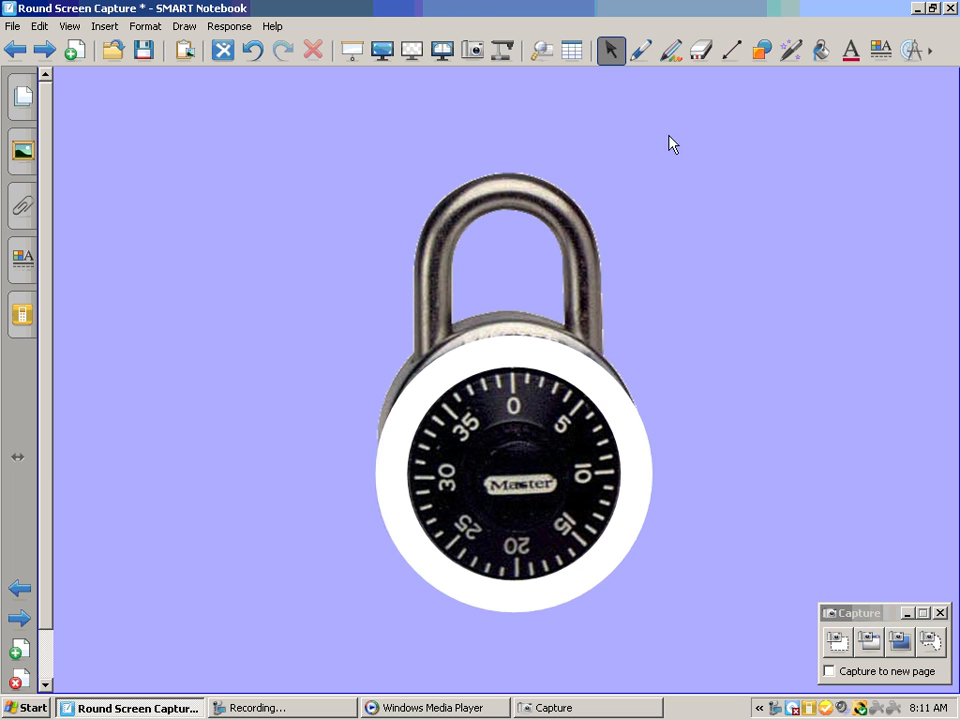
Paint thick white pen ink around the outside of the ring to cover the lock body surrounding the dial
left_click(634, 48)
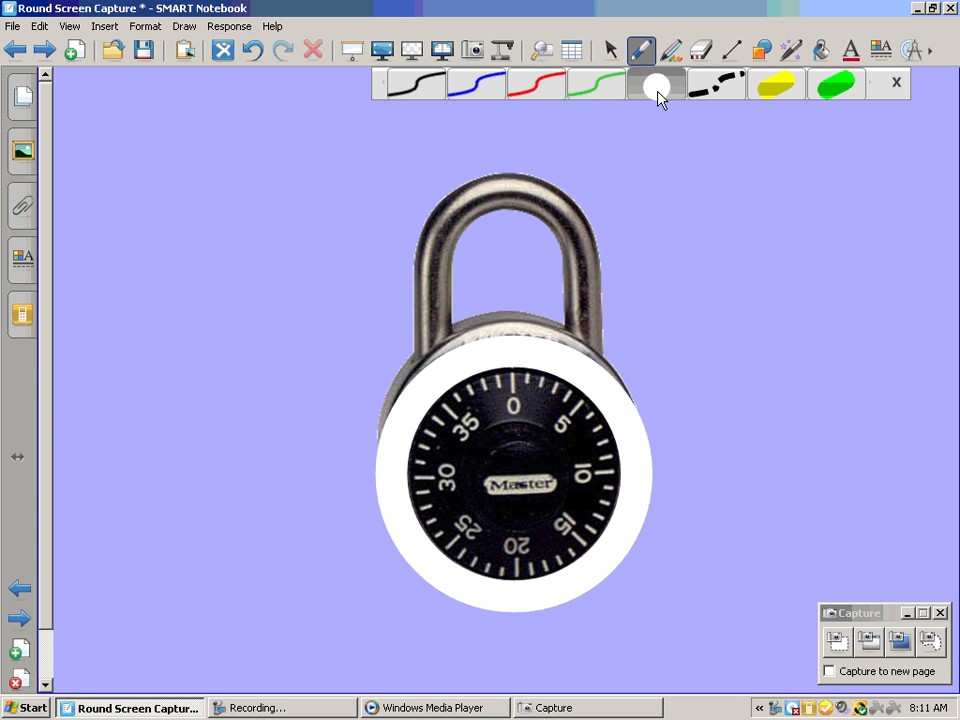
left_click(660, 88)
mouse_move(615, 352)
left_mouse_down()
mouse_move(592, 336)
mouse_move(445, 332)
mouse_move(398, 382)
mouse_move(432, 340)
mouse_move(505, 328)
mouse_move(587, 336)
mouse_move(634, 373)
mouse_move(651, 454)
mouse_move(642, 554)
mouse_move(552, 605)
mouse_move(468, 608)
mouse_move(415, 576)
mouse_move(371, 497)
mouse_move(371, 416)
mouse_move(370, 437)
mouse_move(399, 381)
mouse_move(366, 524)
mouse_move(399, 582)
mouse_move(469, 610)
mouse_move(561, 618)
mouse_move(620, 590)
mouse_move(677, 525)
mouse_move(686, 426)
mouse_move(662, 343)
mouse_move(673, 383)
mouse_move(579, 315)
mouse_move(489, 306)
mouse_move(411, 332)
mouse_move(366, 410)
mouse_move(358, 544)
mouse_move(396, 591)
mouse_move(497, 615)
mouse_move(617, 612)
mouse_move(666, 559)
mouse_move(692, 433)
mouse_move(643, 326)
mouse_move(505, 287)
left_mouse_up()
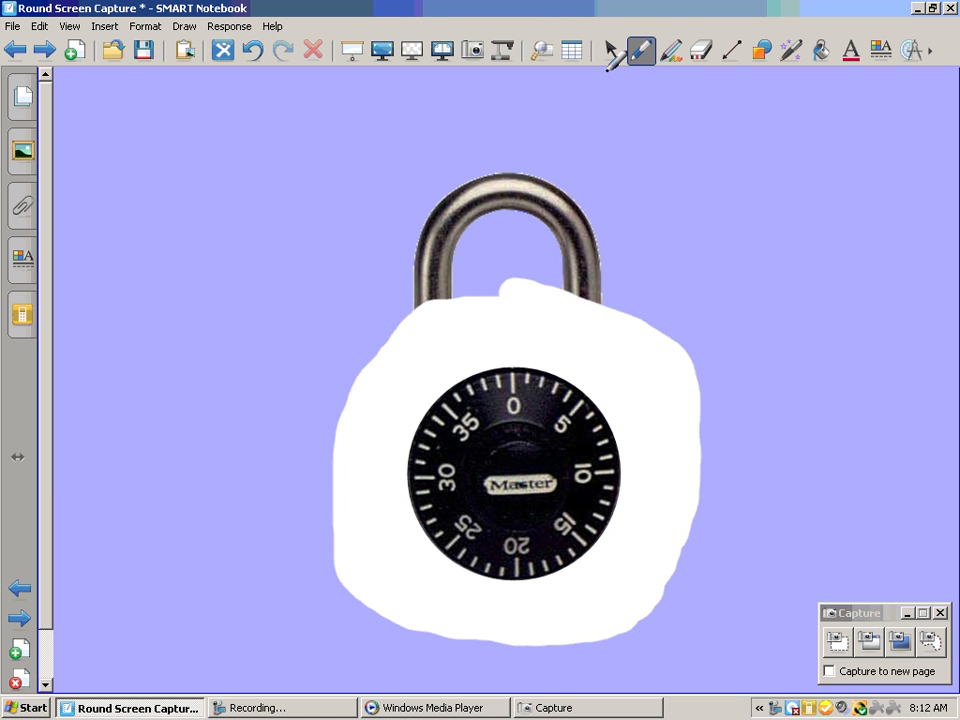
left_click(608, 50)
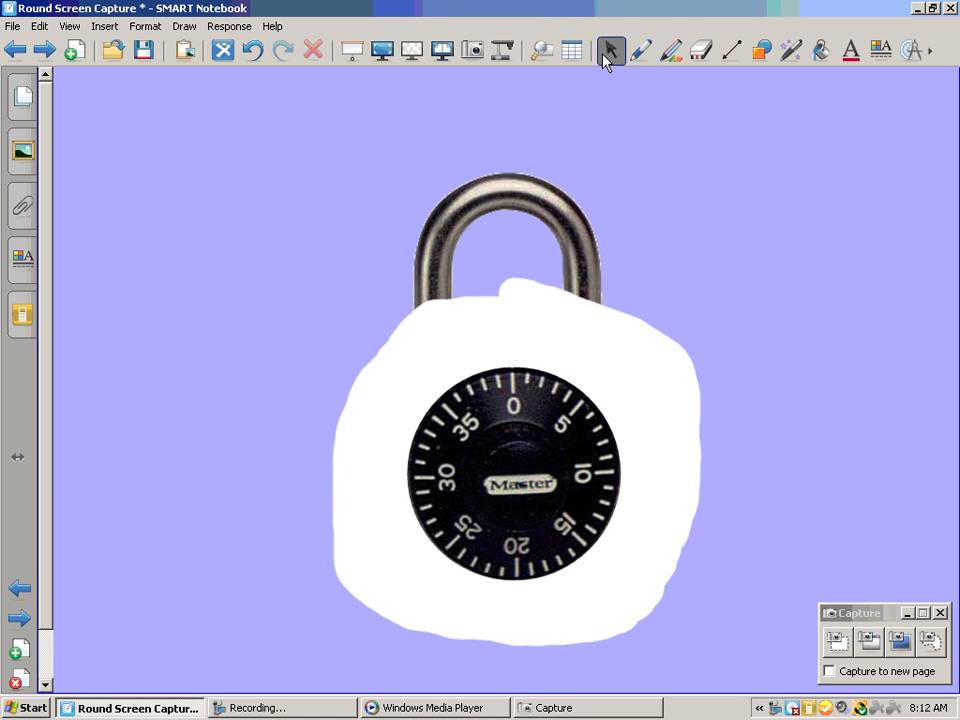
Capture a rectangular area around the white-framed dial and move the image to the empty space beside the shackle
left_click(836, 645)
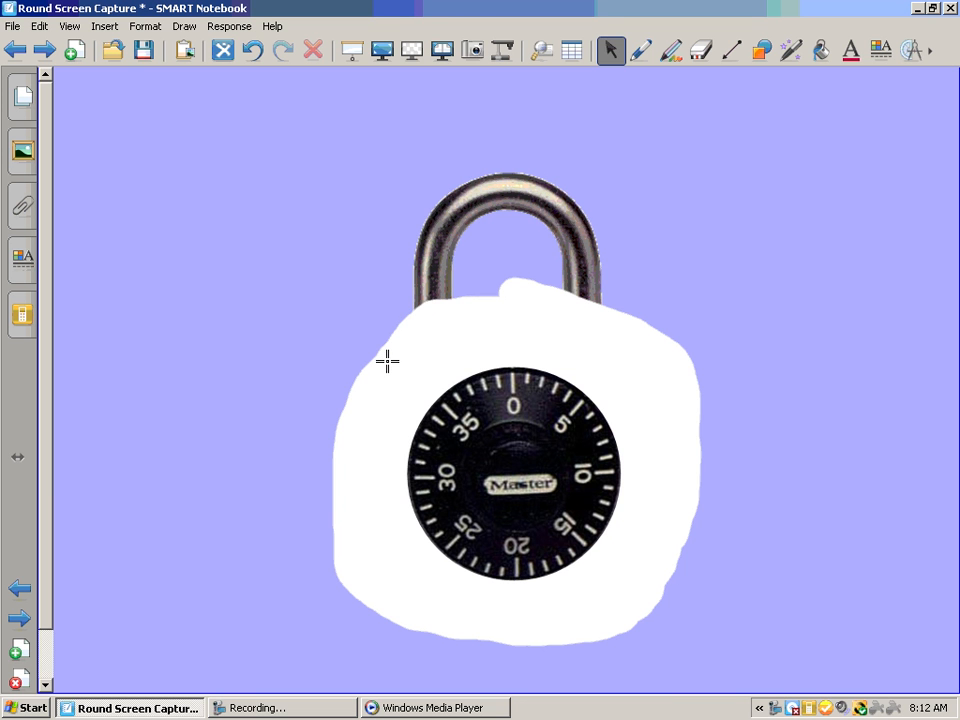
left_click_drag(387, 361, 634, 595)
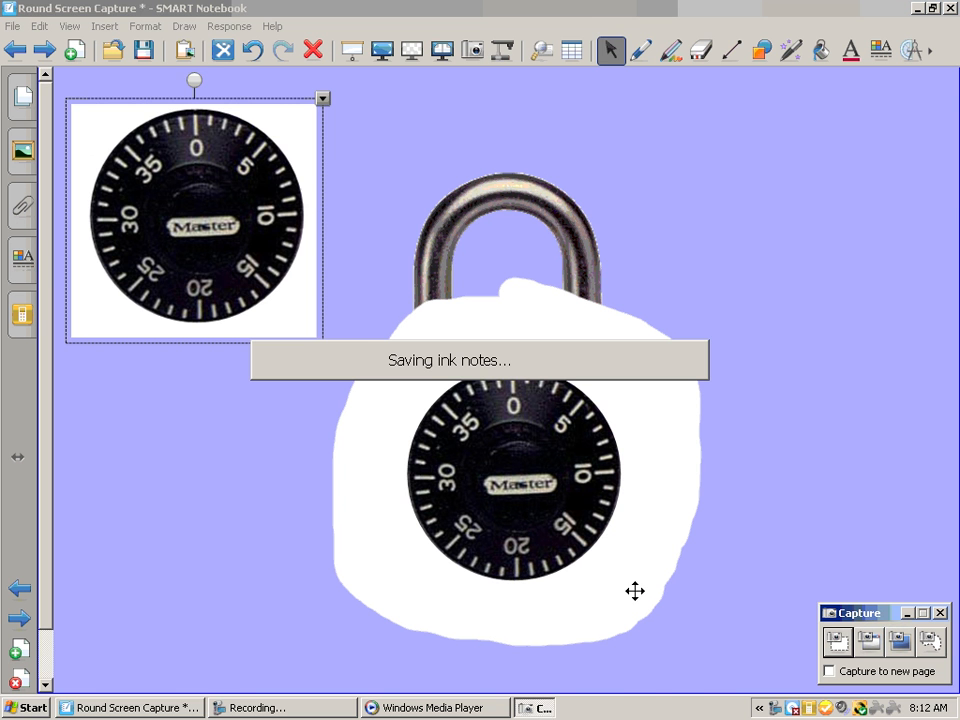
mouse_move(279, 154)
left_mouse_down()
mouse_move(780, 224)
mouse_move(855, 193)
left_mouse_up()
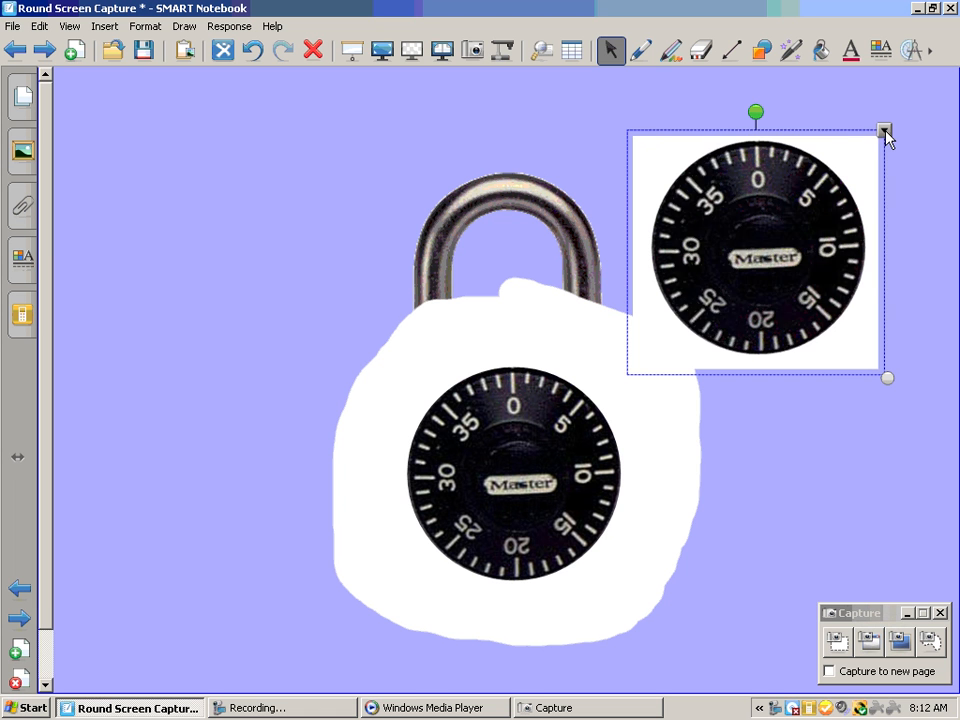
Make the captured dial's white background transparent, move the dial to the other side of the lock and test its rotation
left_click(884, 131)
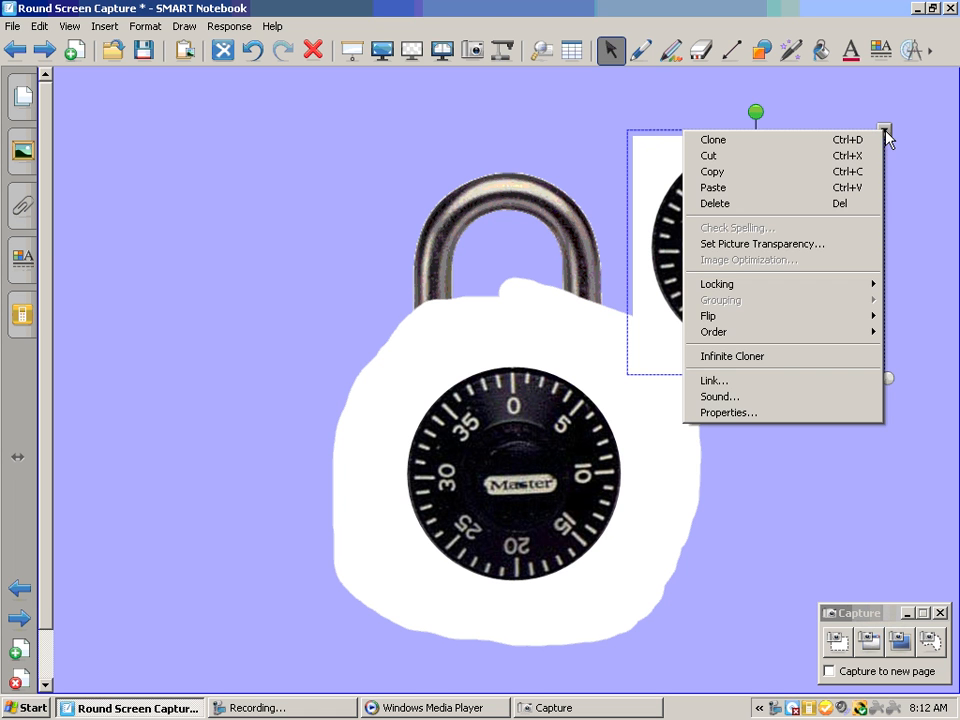
left_click(873, 246)
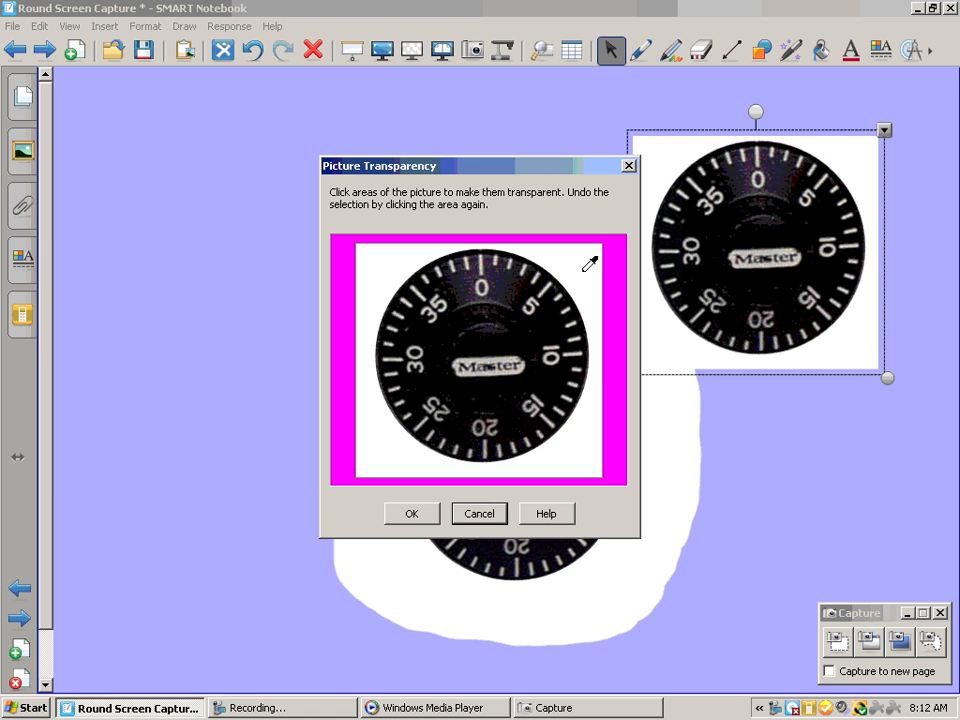
left_click(585, 269)
left_click(411, 513)
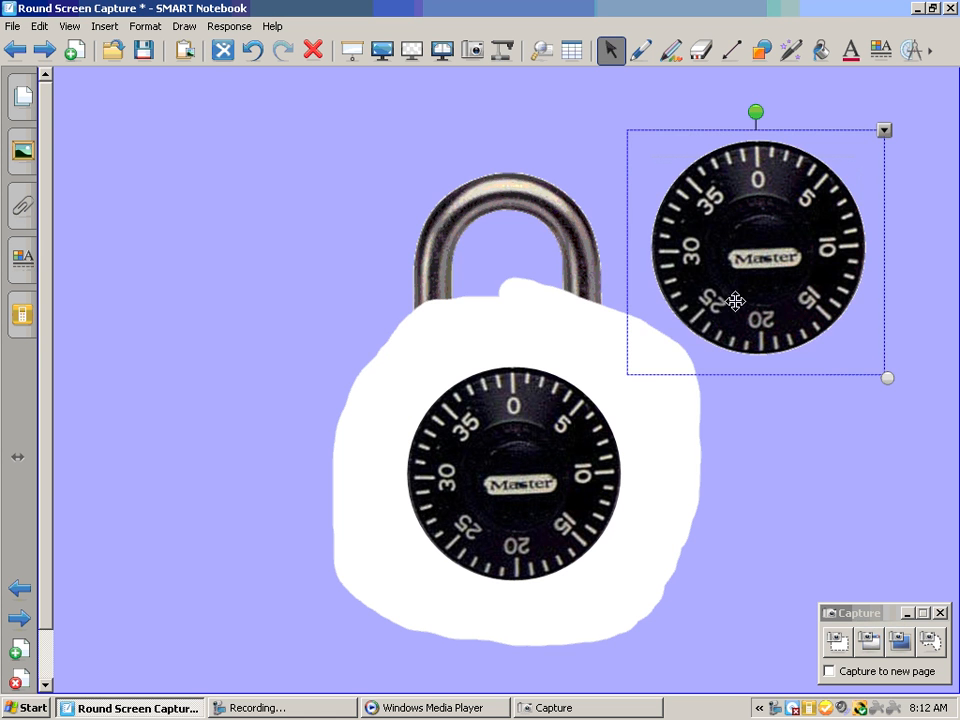
left_click_drag(743, 235, 207, 243)
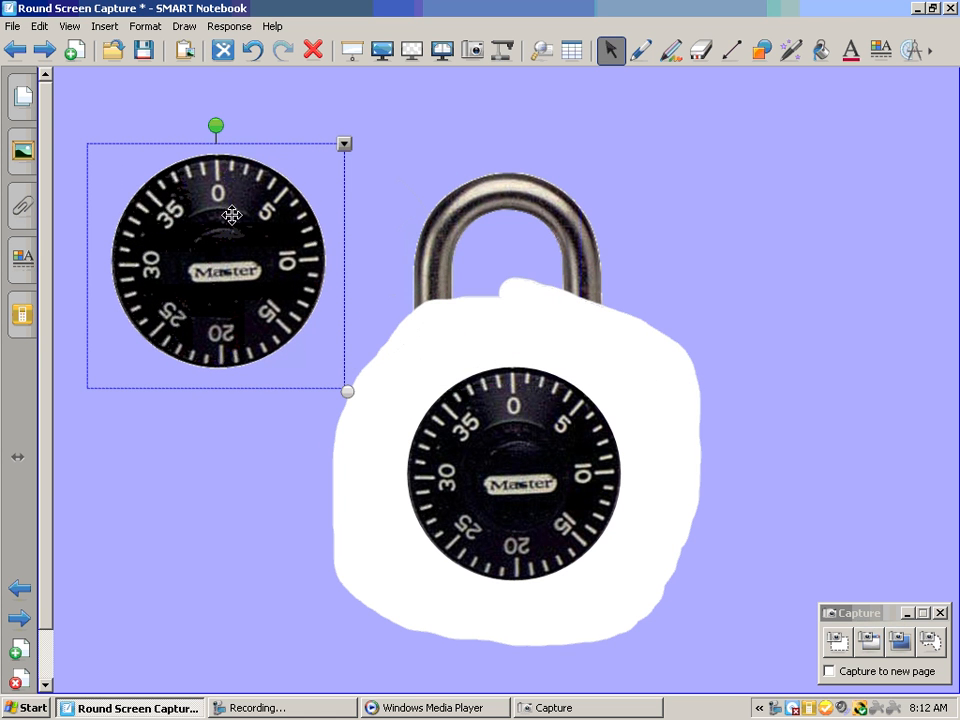
left_click_drag(215, 125, 216, 98)
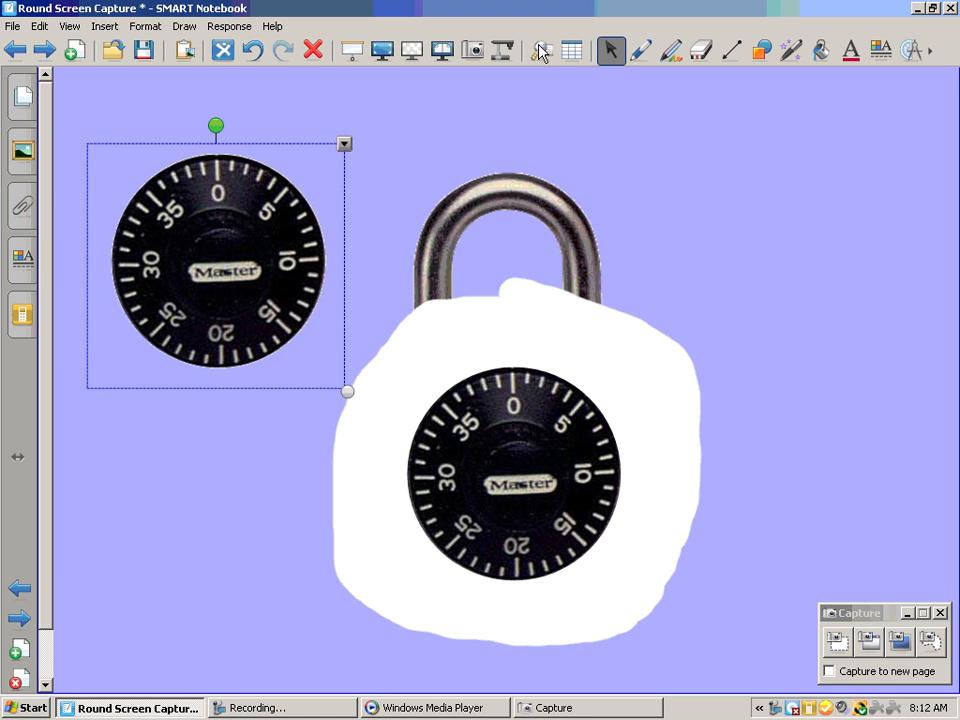
Erase the white pen ink around the padlock and delete the white ring
left_click(701, 49)
mouse_move(700, 350)
left_mouse_down()
mouse_move(681, 381)
mouse_move(478, 322)
mouse_move(386, 508)
mouse_move(555, 591)
mouse_move(666, 437)
mouse_move(637, 683)
left_mouse_up()
left_click(611, 49)
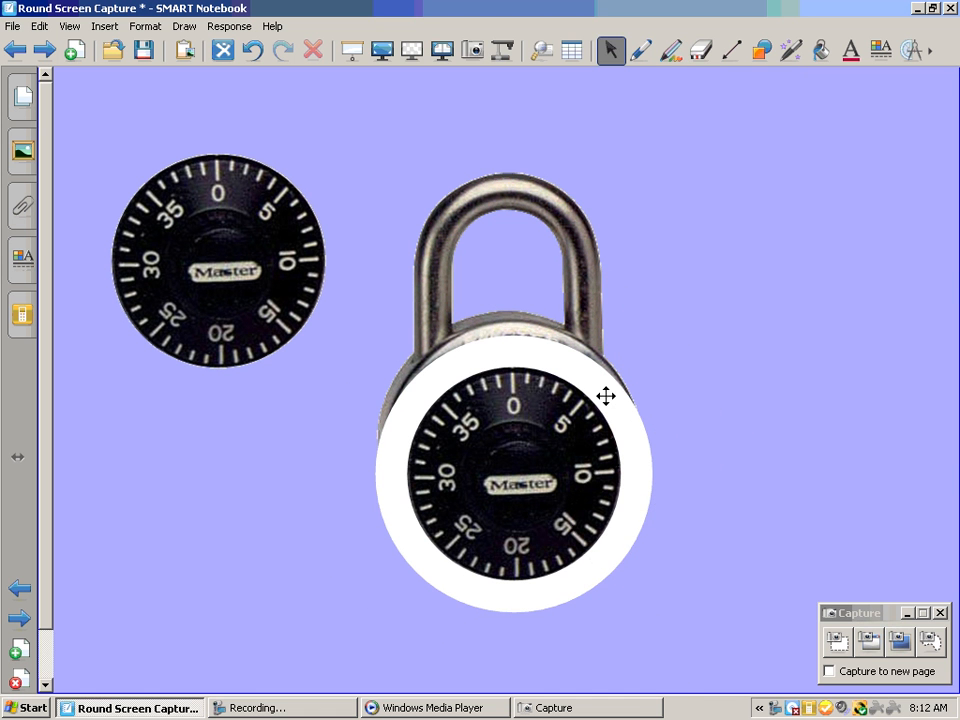
left_click(594, 369)
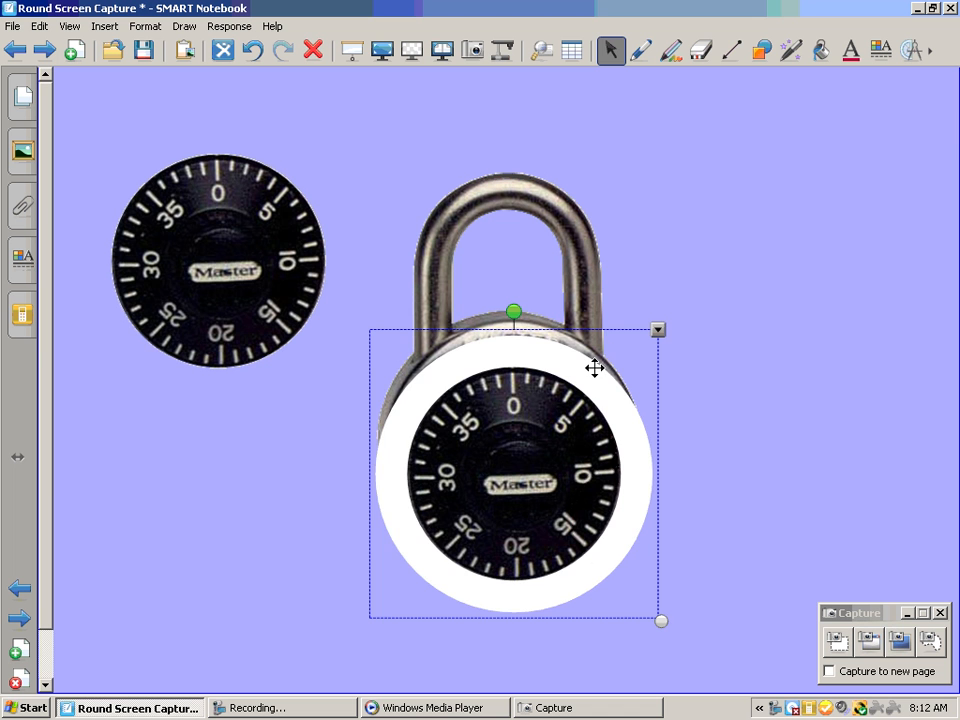
key("Delete")
Place the cut-out dial over the padlock's original dial and rotate it to try the combination lock
left_click_drag(279, 261, 546, 467)
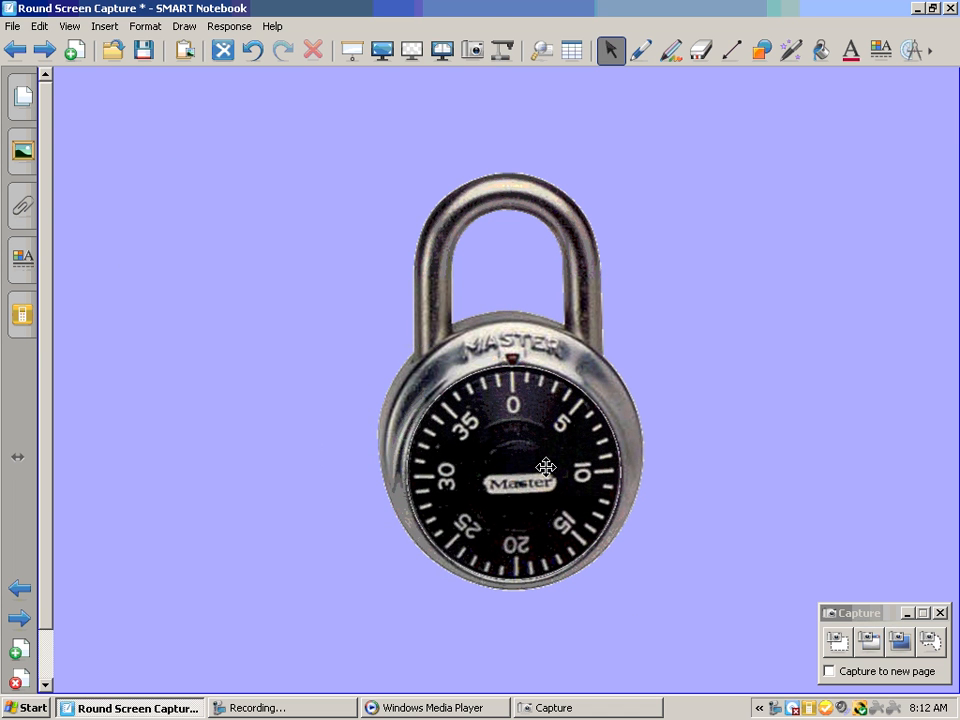
left_click(539, 438)
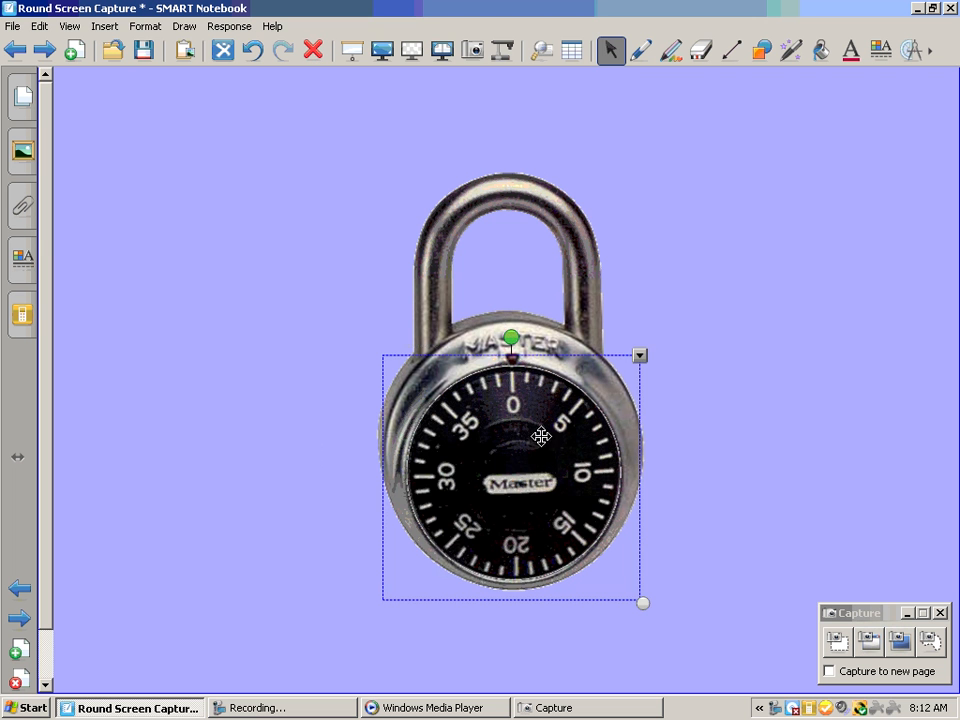
mouse_move(514, 337)
left_mouse_down()
mouse_move(539, 336)
mouse_move(602, 369)
mouse_move(636, 536)
mouse_move(606, 581)
mouse_move(650, 459)
mouse_move(545, 330)
mouse_move(478, 312)
mouse_move(478, 330)
mouse_move(509, 320)
left_mouse_up()
left_click(729, 243)
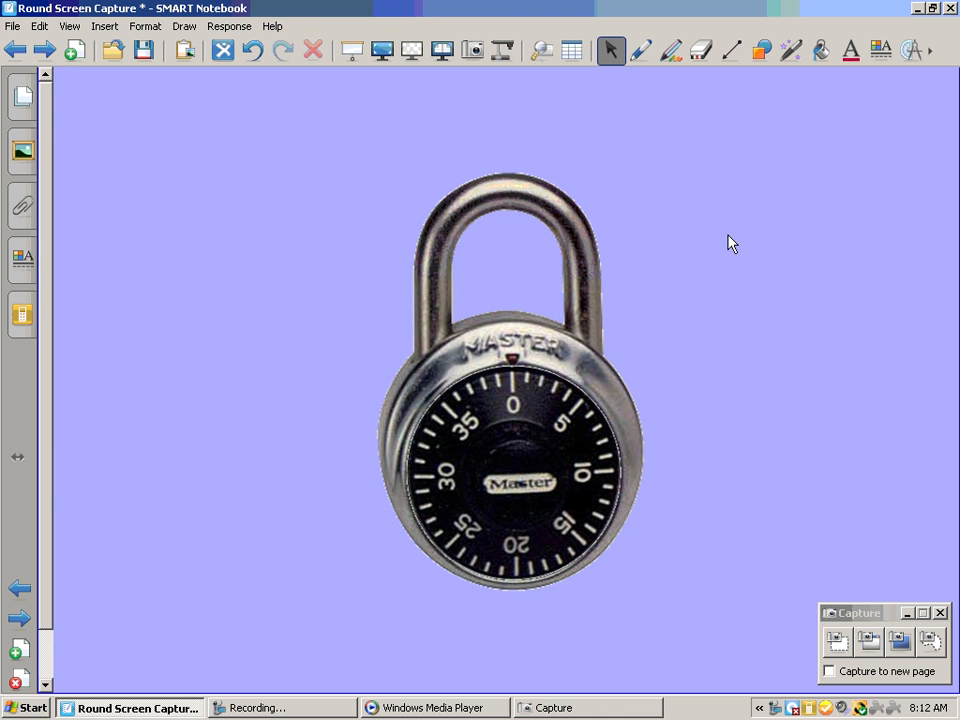
Go forward two pages to the finished round door example and play the green door's opening animation
left_click(53, 50)
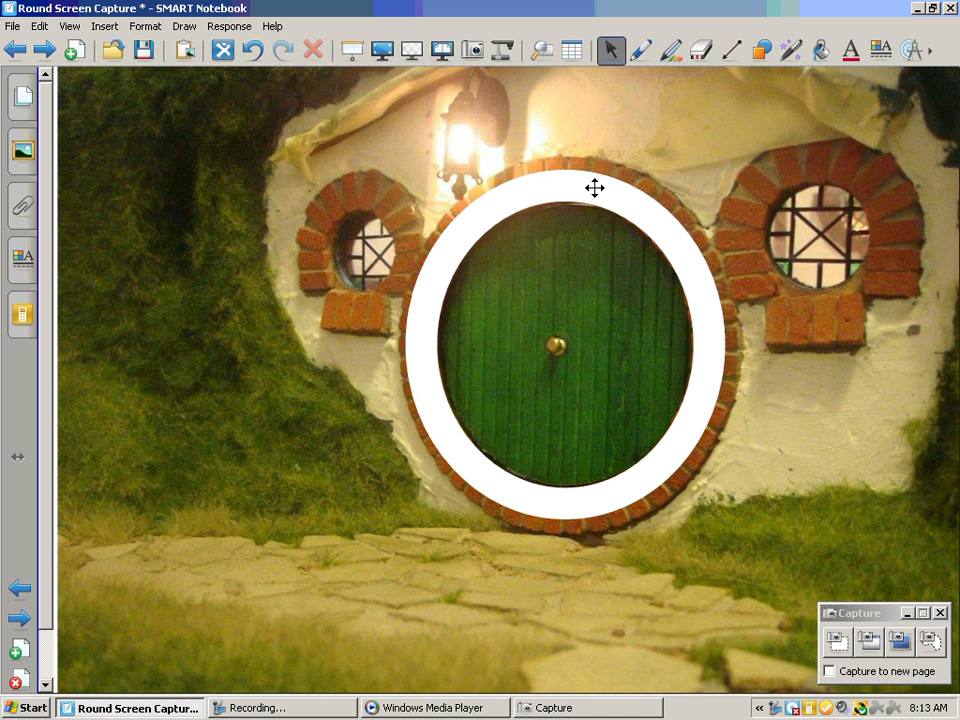
left_click(46, 52)
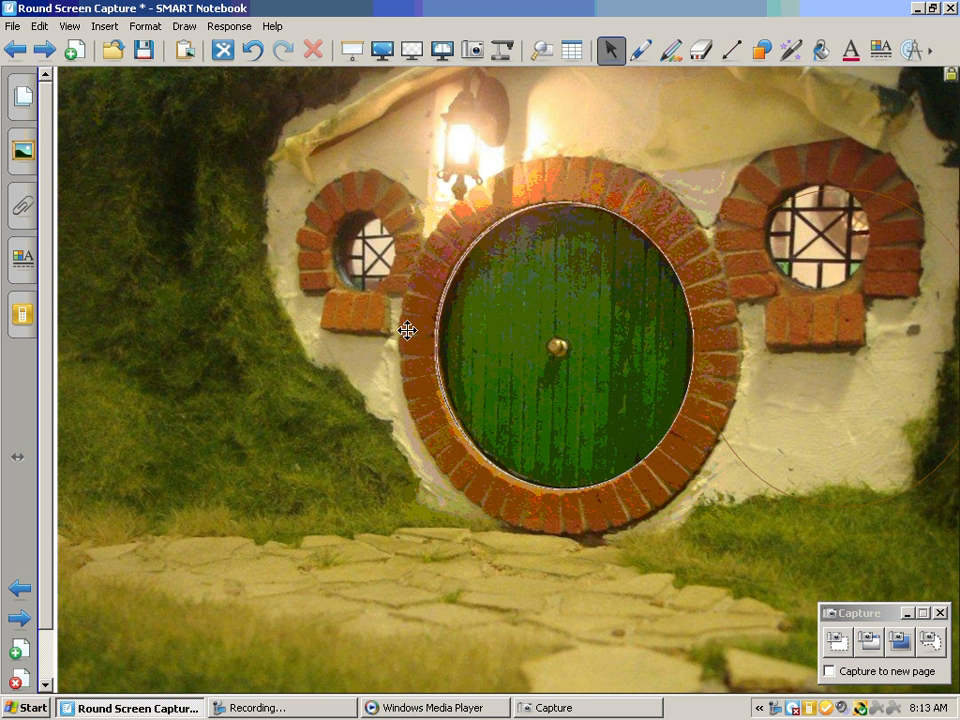
left_click(496, 428)
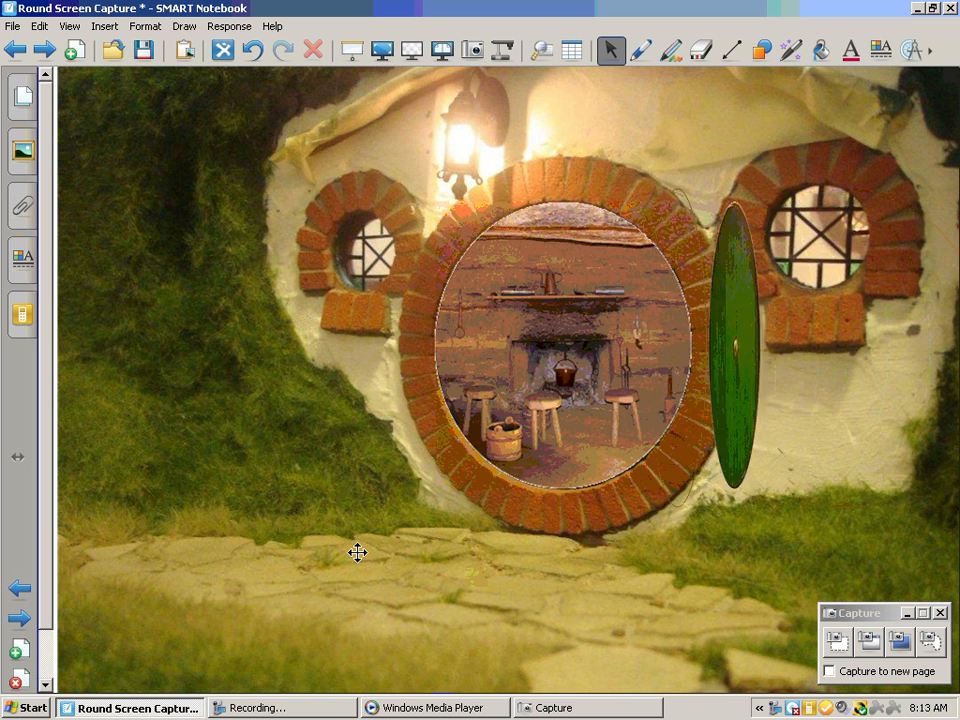